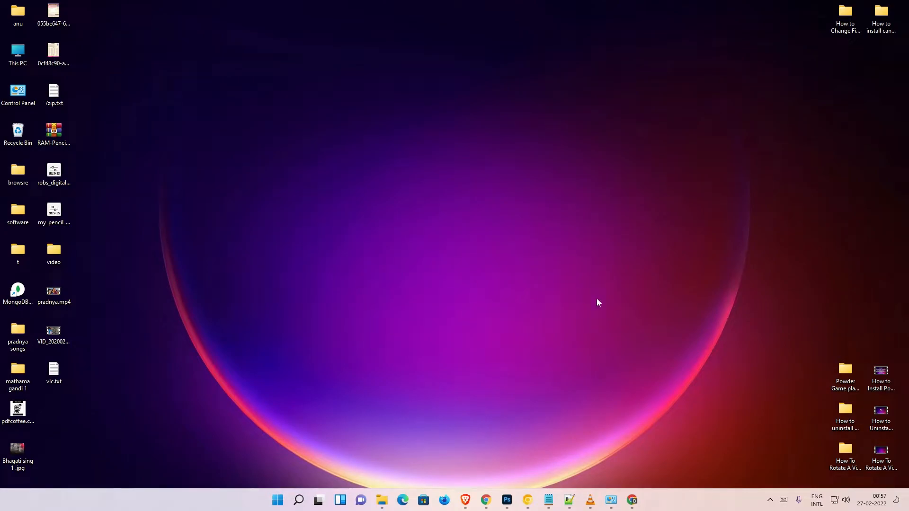
- Switch to Chrome, search Google for "java jdk download" and open Oracle's Java Downloads result in a new tab
click(633, 501)
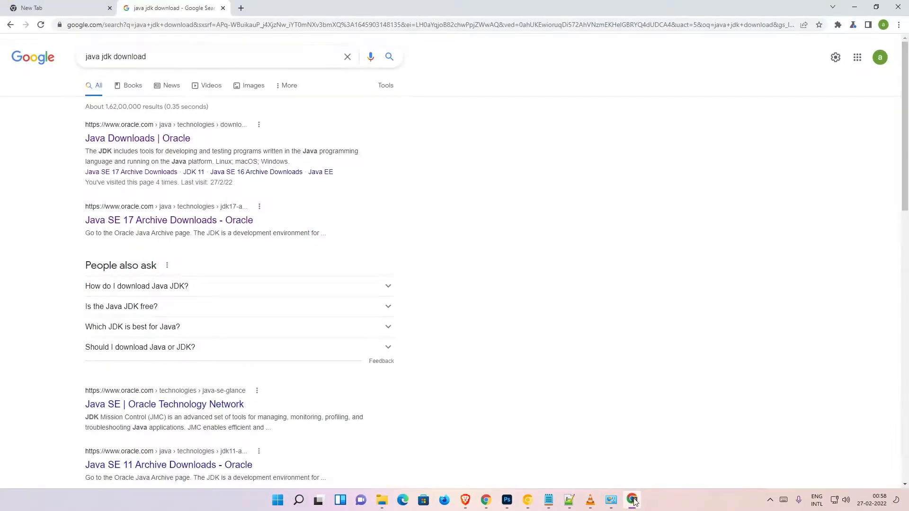
drag(309, 106, 148, 116)
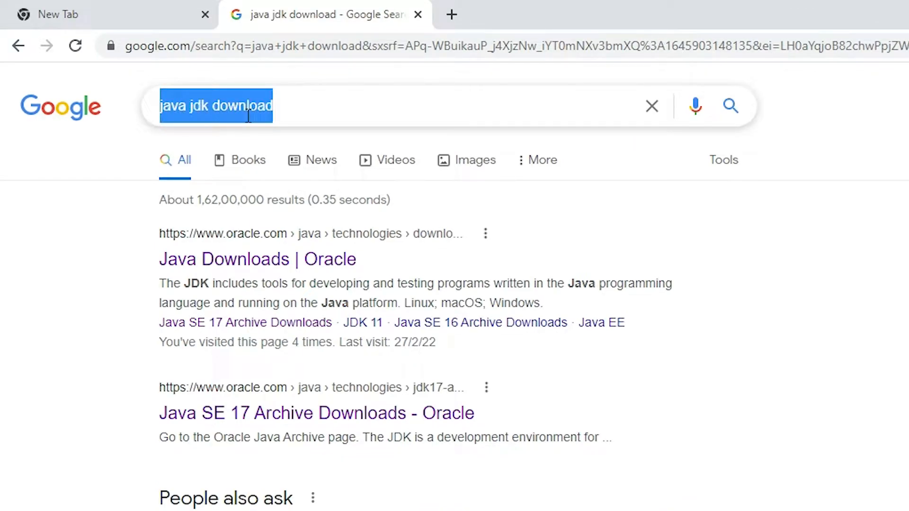
key(Return)
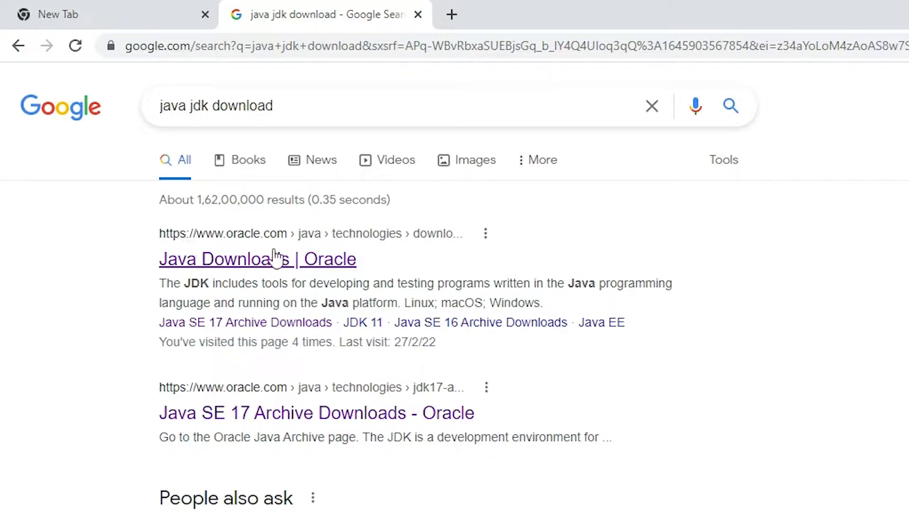
right_click(230, 263)
click(272, 271)
click(552, 7)
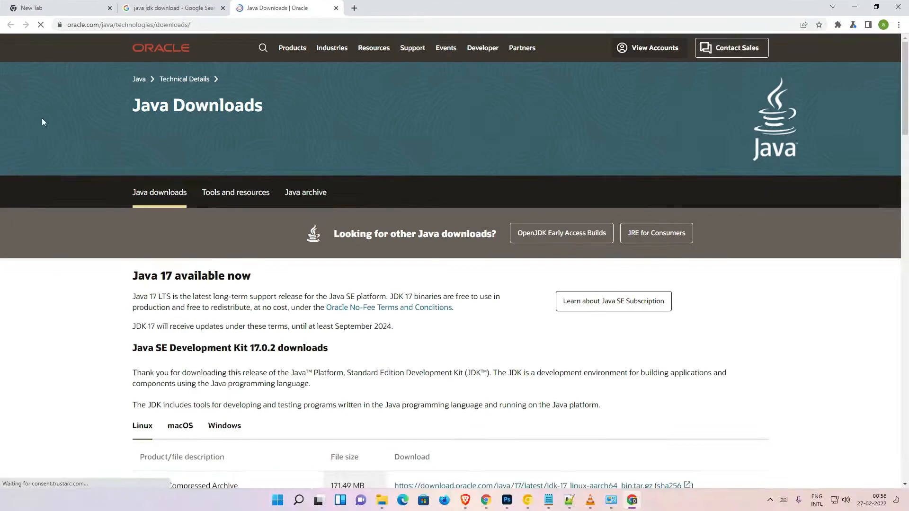
- Show the Windows downloads for Java SE Development Kit 17.0.2
scroll(185, 236, down, 1)
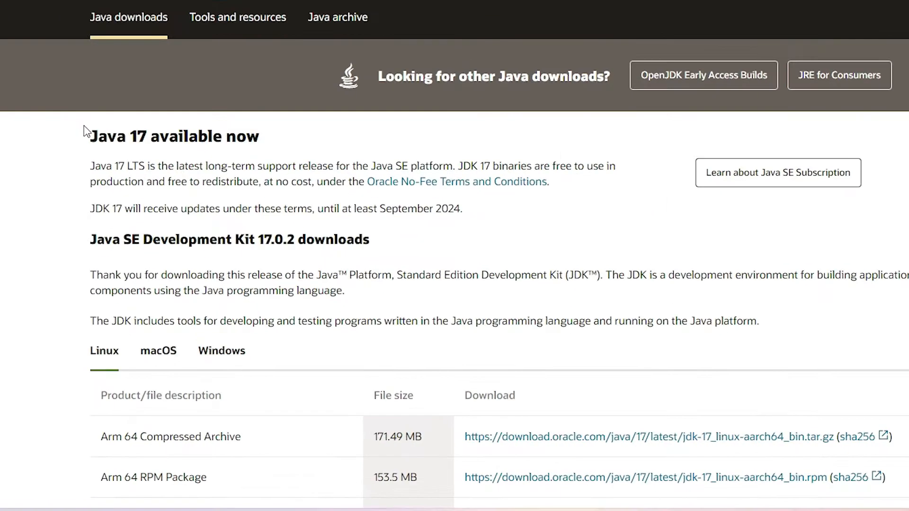
drag(89, 134, 274, 138)
scroll(242, 114, down, 3)
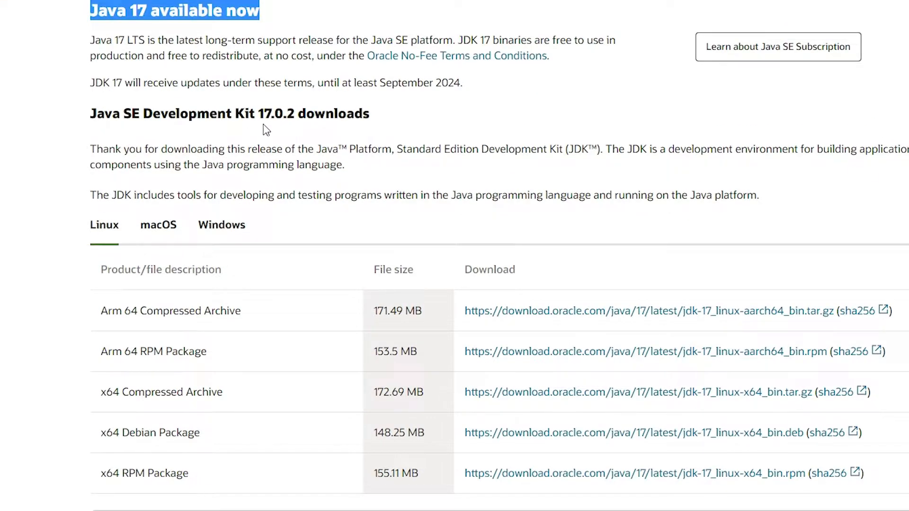
drag(294, 117, 267, 116)
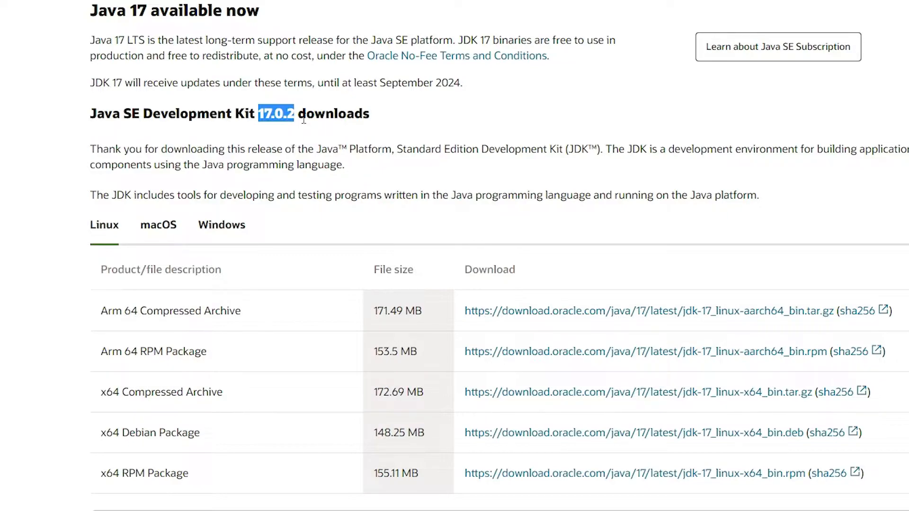
drag(257, 114, 293, 111)
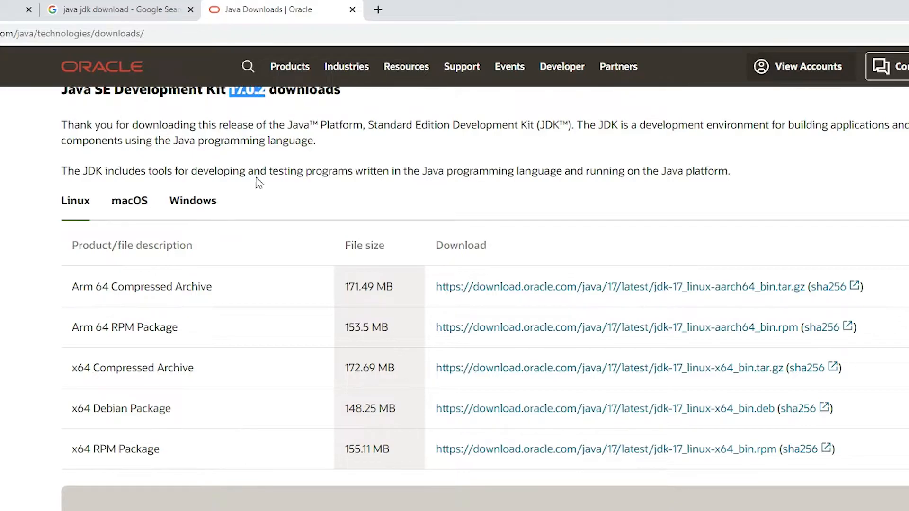
click(192, 203)
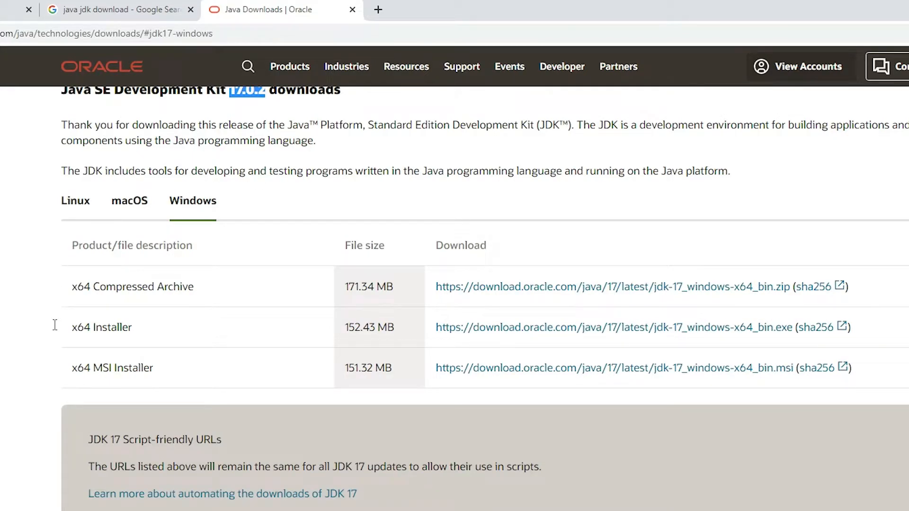
- Download the x64 Installer jdk-17_windows-x64_bin.exe, resuming or reusing any existing copy, and dismiss the download dialog
drag(96, 327, 148, 332)
drag(74, 330, 132, 324)
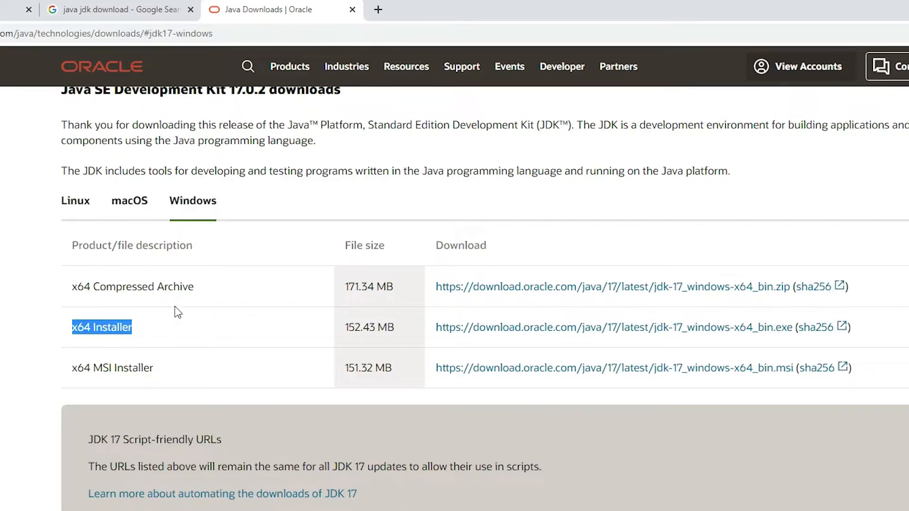
click(487, 334)
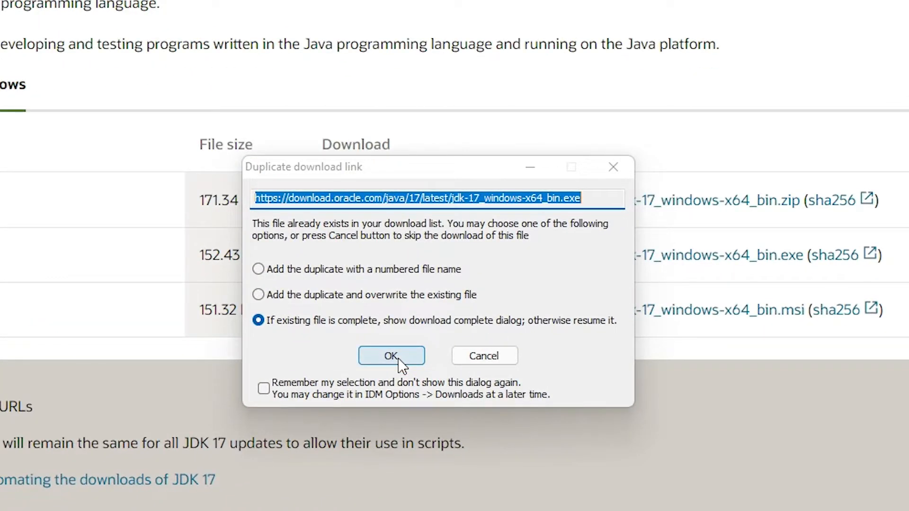
click(398, 357)
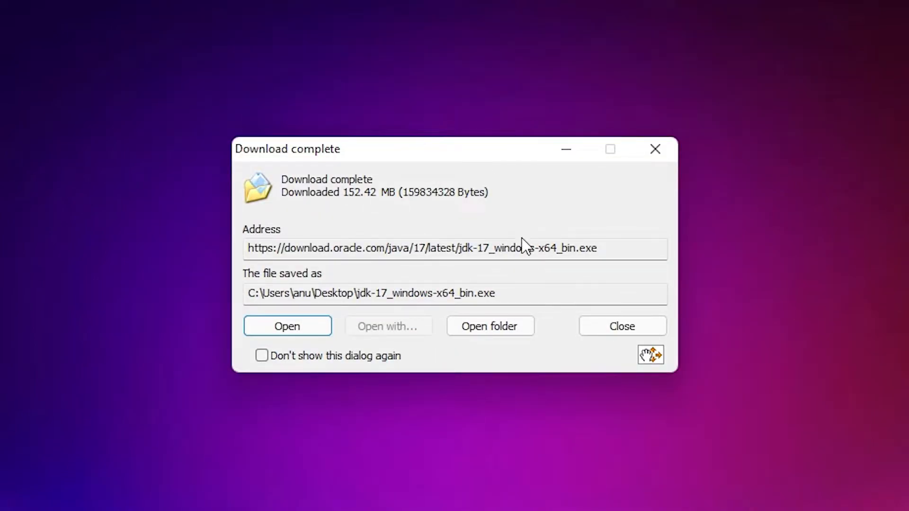
click(627, 328)
- Move the JDK 17 installer to an empty area of the desktop and run it as administrator
drag(56, 405, 143, 267)
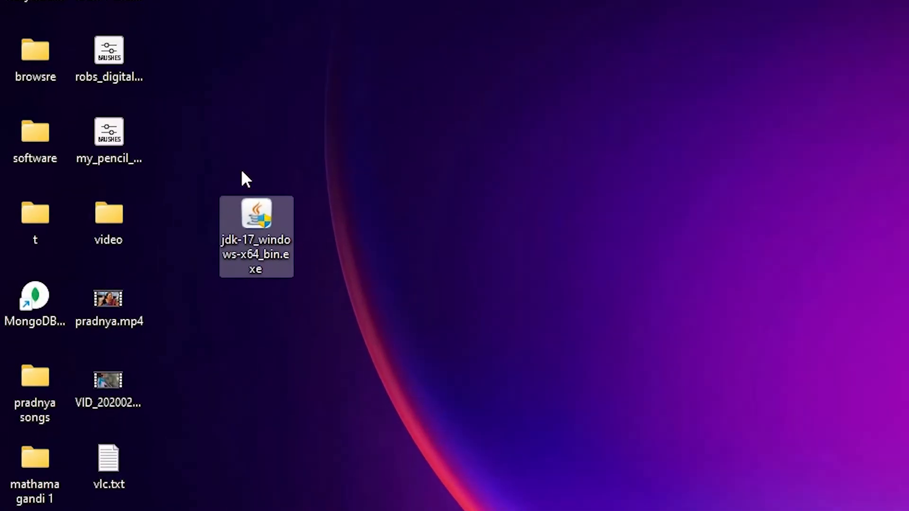
right_click(252, 227)
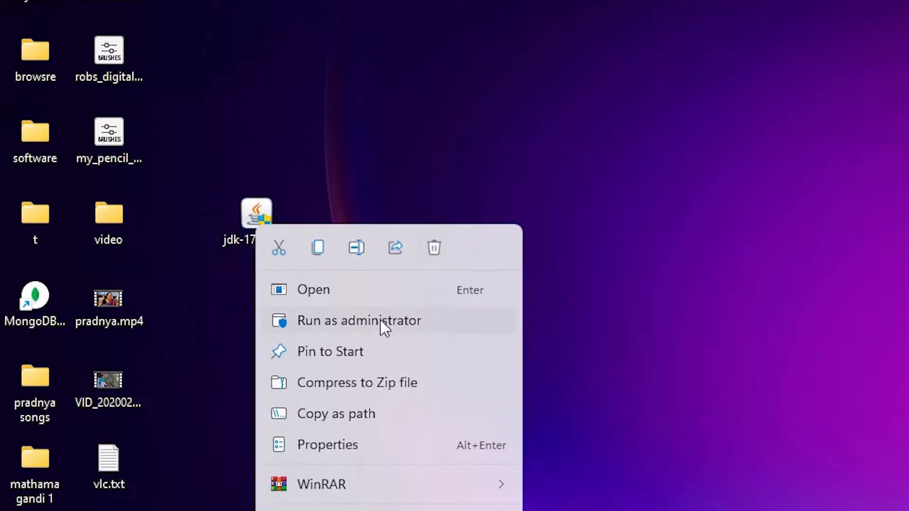
click(360, 320)
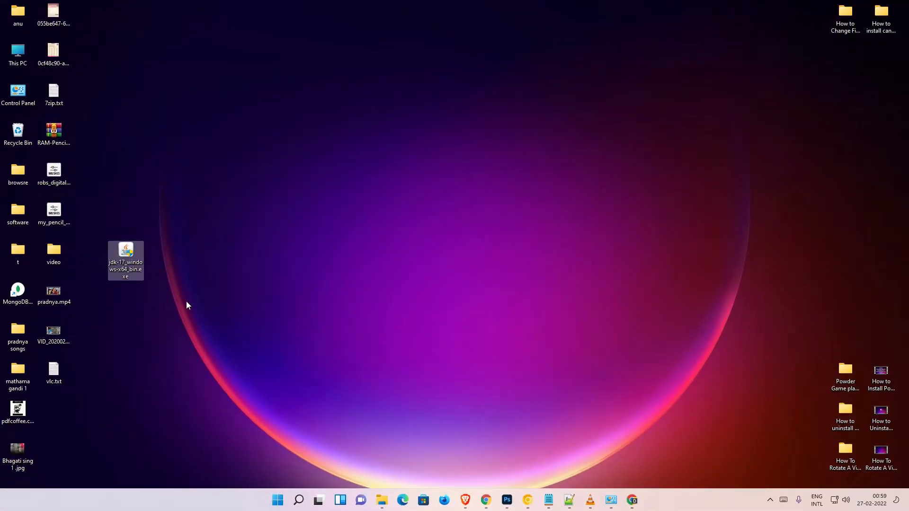
click(186, 302)
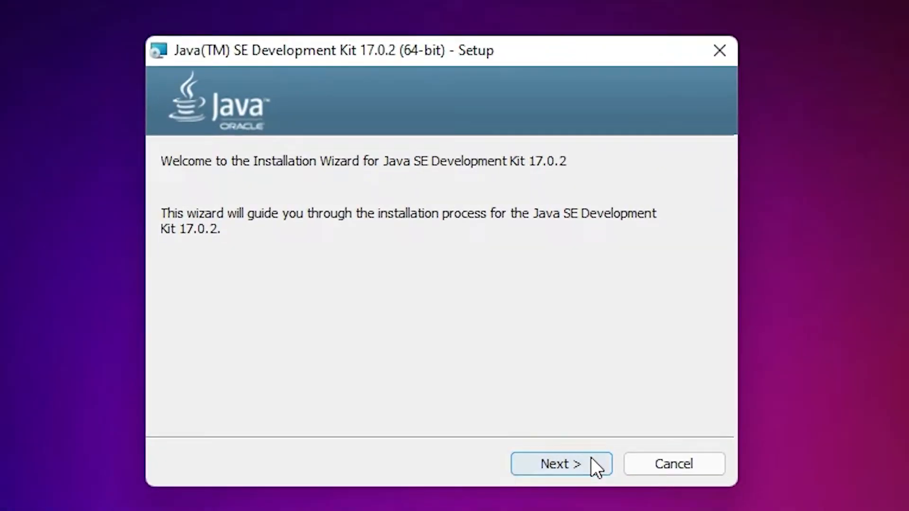
- Install Java SE Development Kit 17.0.2 to C:\Program Files\Java\jdk-17.0.2\ and close the setup wizard
click(552, 393)
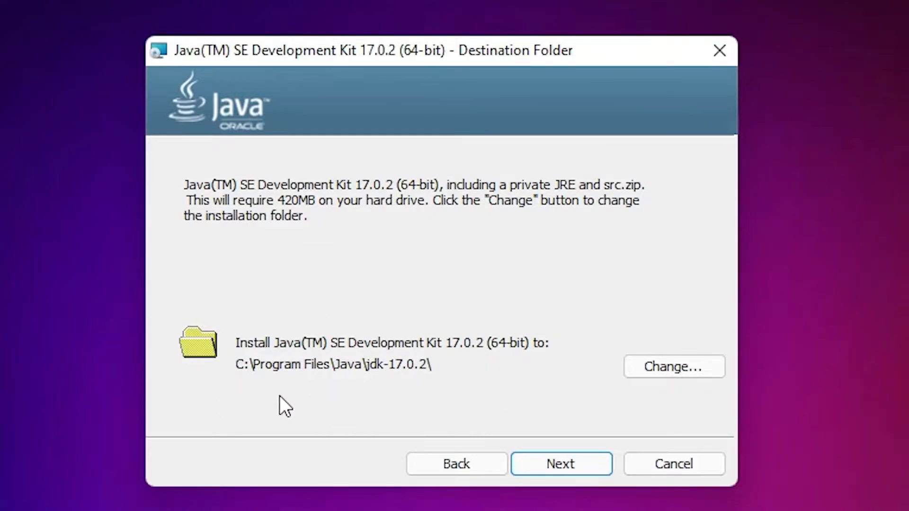
click(550, 463)
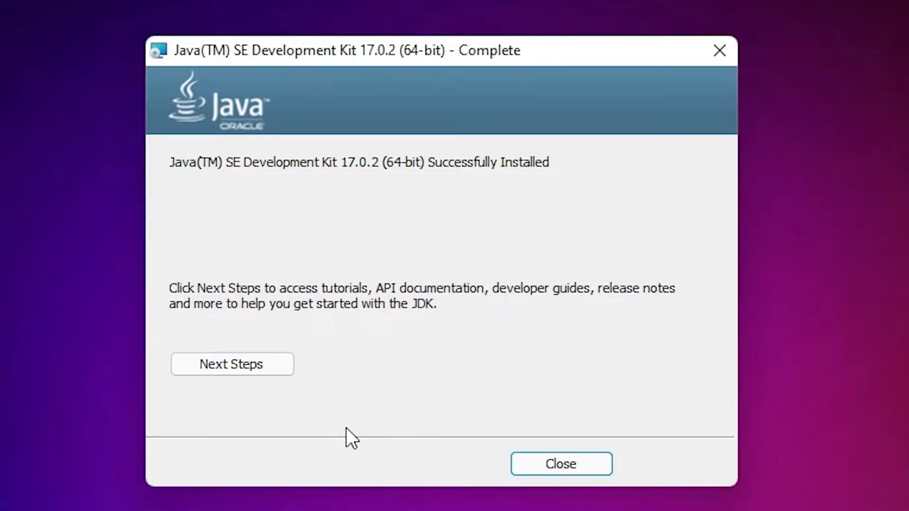
click(566, 464)
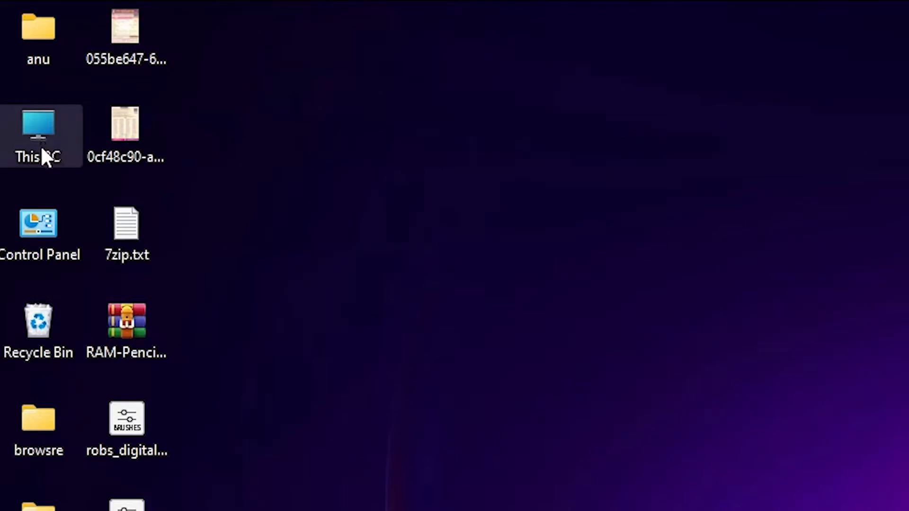
- Browse Local Disk (C:) in File Explorer and open the Java folder inside Program Files
double_click(40, 145)
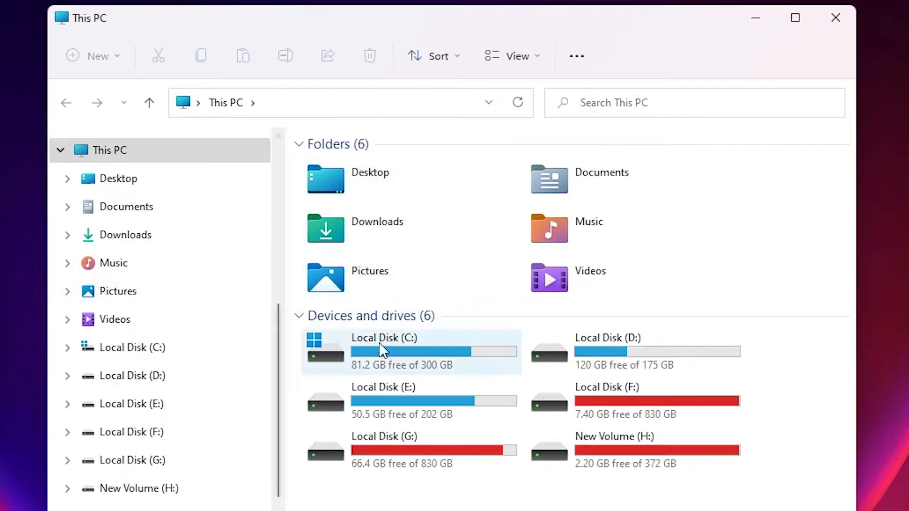
double_click(387, 354)
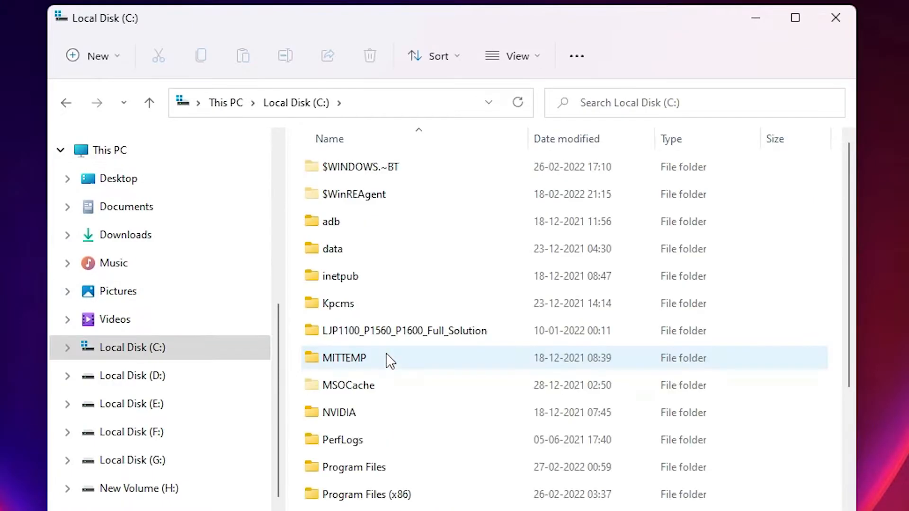
click(372, 468)
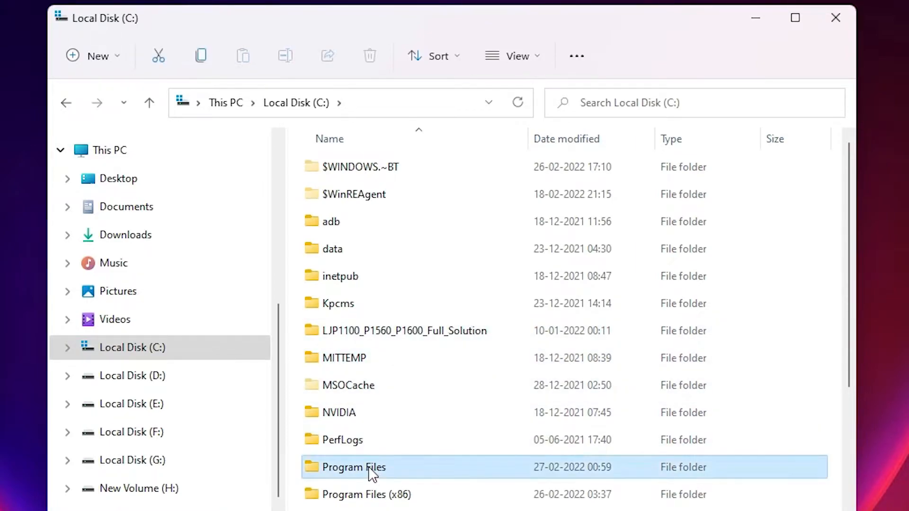
scroll(371, 466, down, 2)
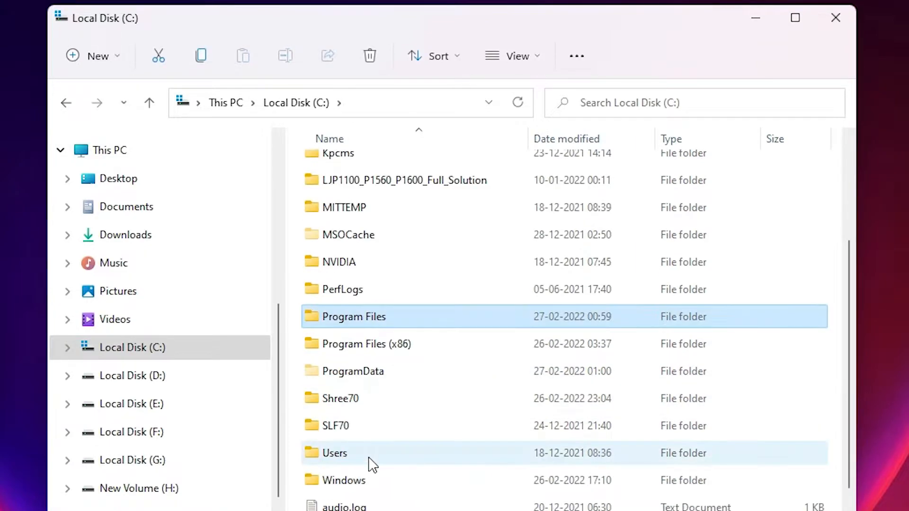
double_click(362, 320)
click(365, 408)
key(j)
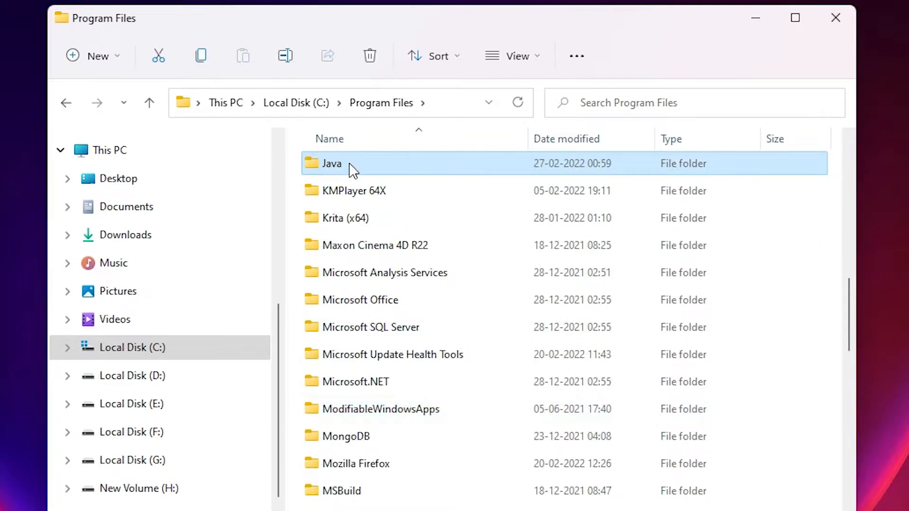
scroll(352, 171, up, 2)
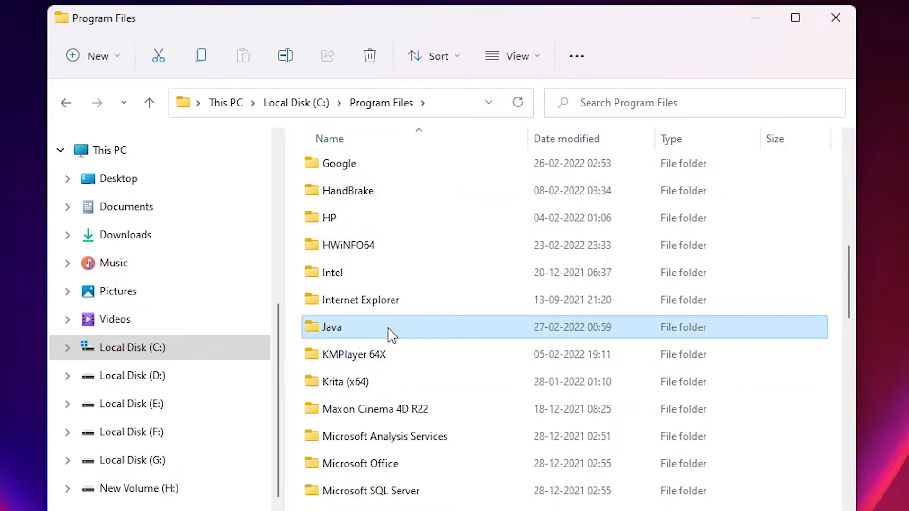
double_click(343, 331)
- Open the bin folder inside the jdk-17.0.2 folder
drag(400, 230, 307, 164)
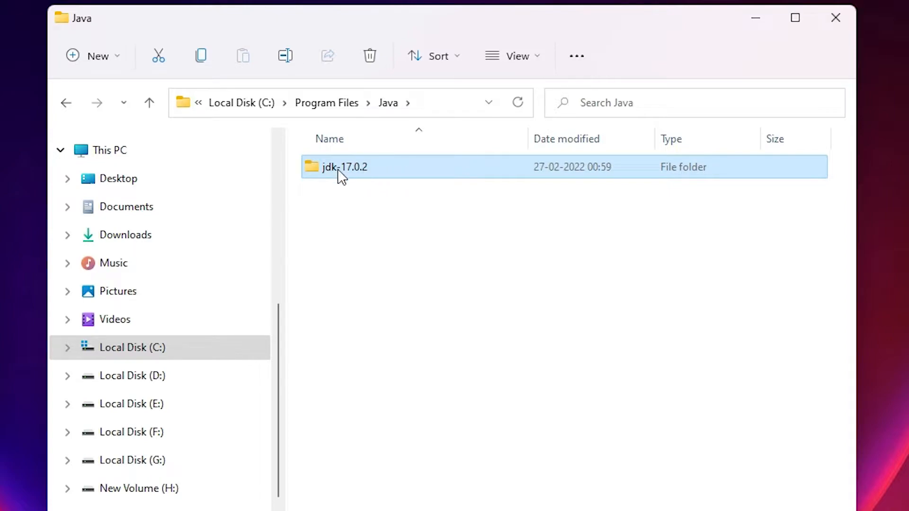
mouse_move(344, 176)
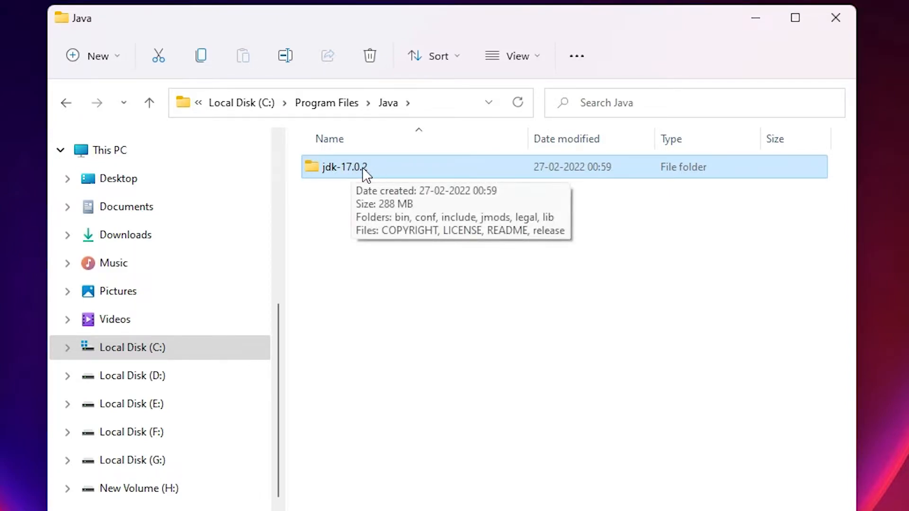
double_click(349, 173)
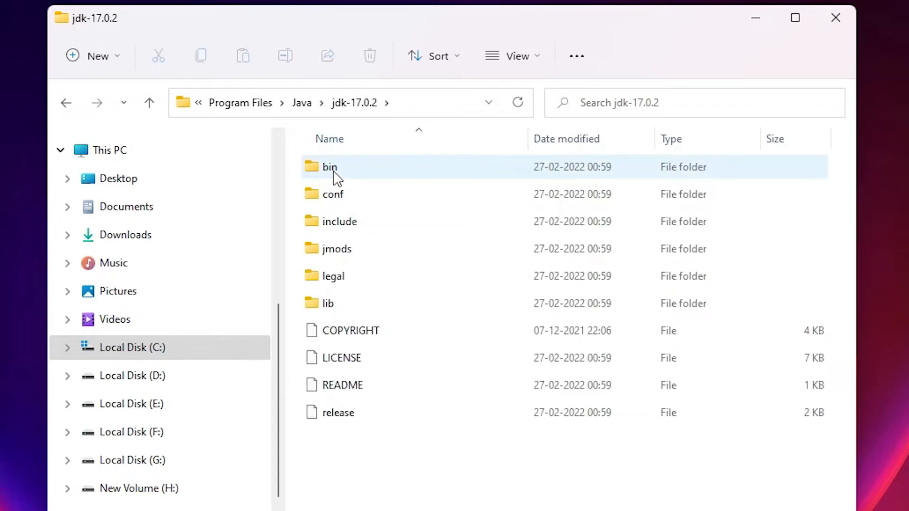
double_click(367, 177)
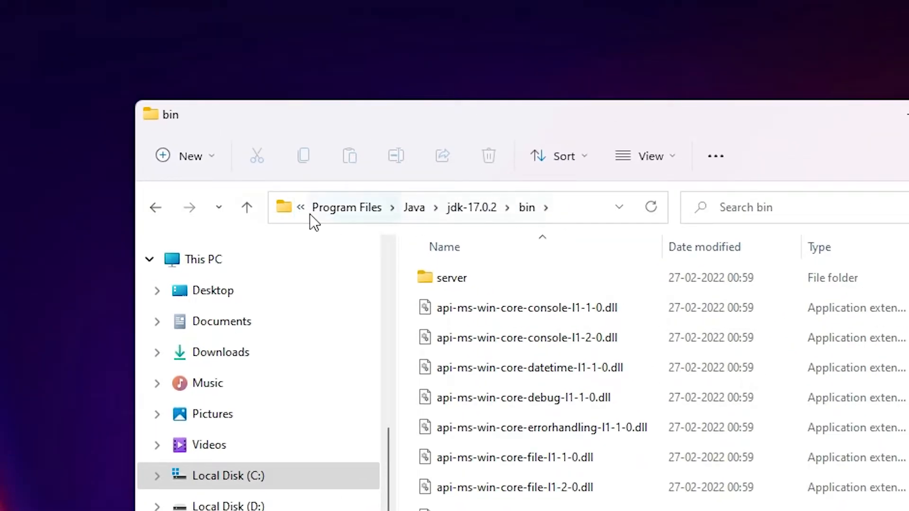
- Copy the folder path C:\Program Files\Java\jdk-17.0.2\bin and minimize the File Explorer window
click(551, 211)
drag(558, 208, 292, 210)
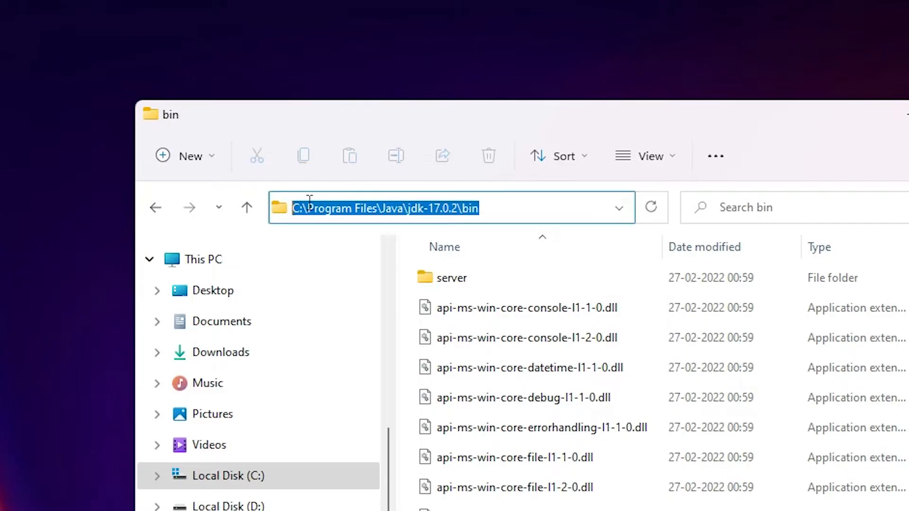
drag(528, 207, 290, 207)
right_click(316, 209)
click(114, 274)
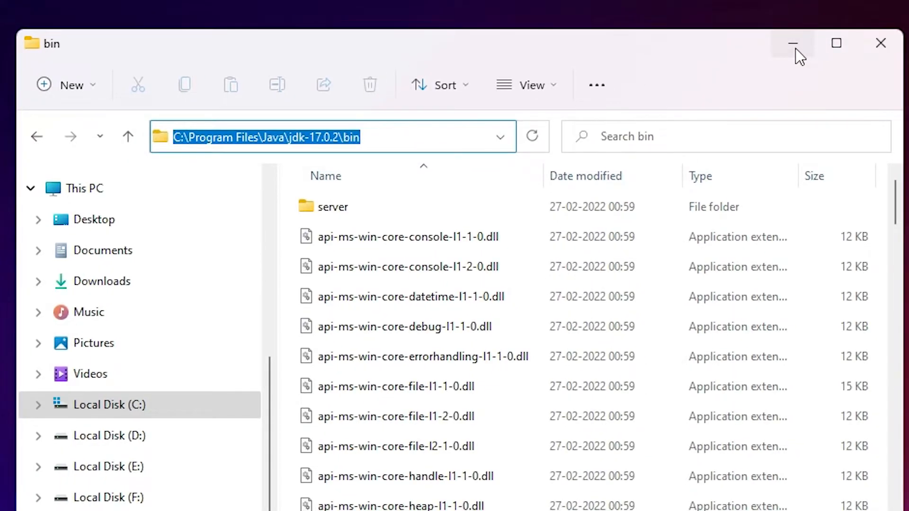
click(794, 45)
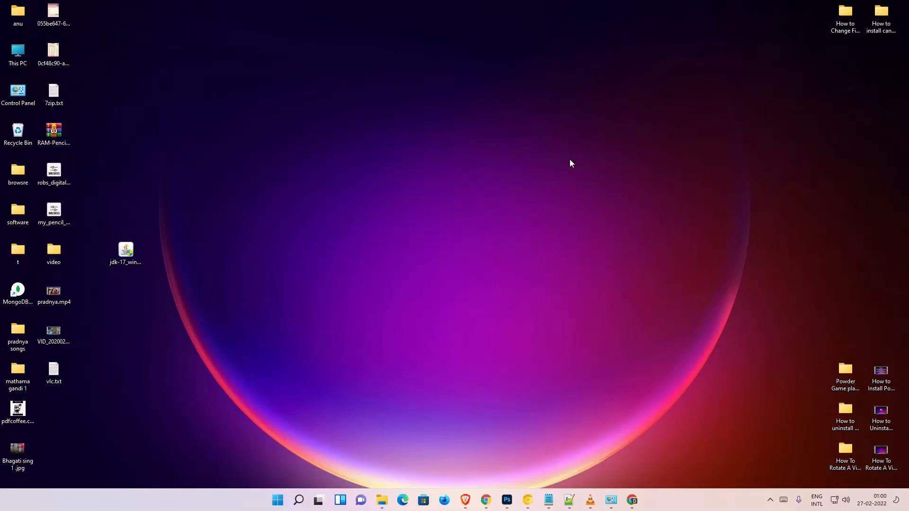
- Search Windows for "en" and open the system environment variables settings
click(279, 501)
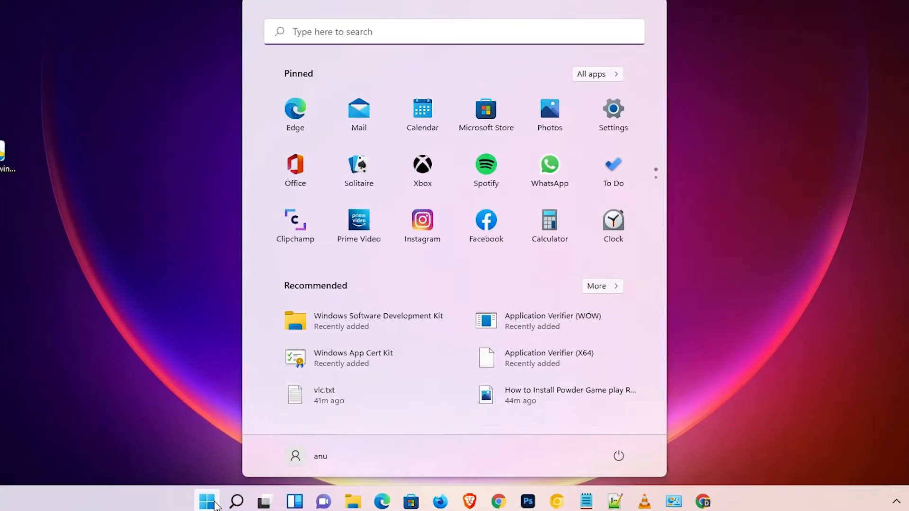
text(en)
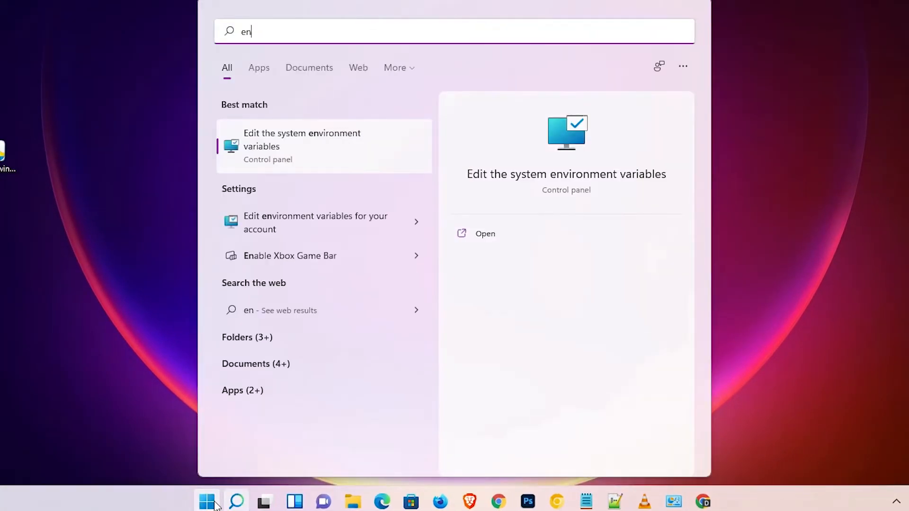
click(292, 150)
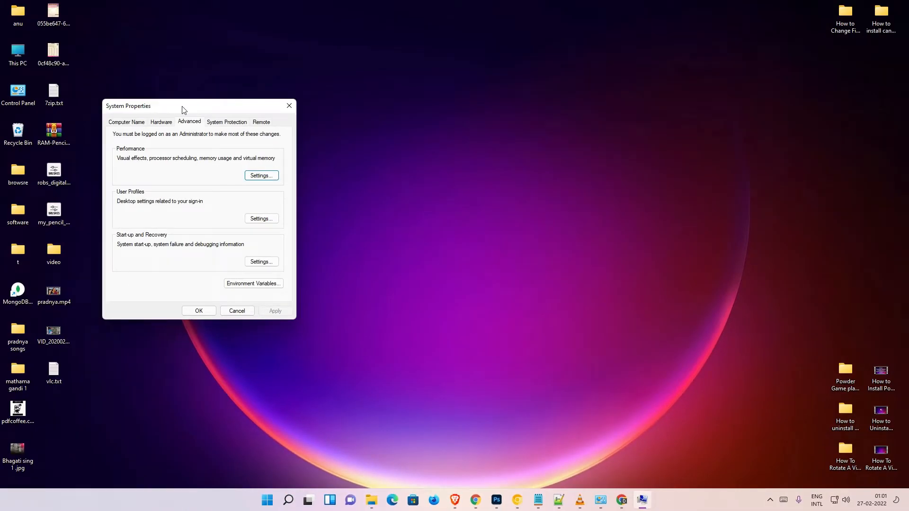
- Add C:\Program Files\Java\jdk-17.0.2\bin as a new entry in the Path variable under the system environment variables
drag(184, 110, 442, 159)
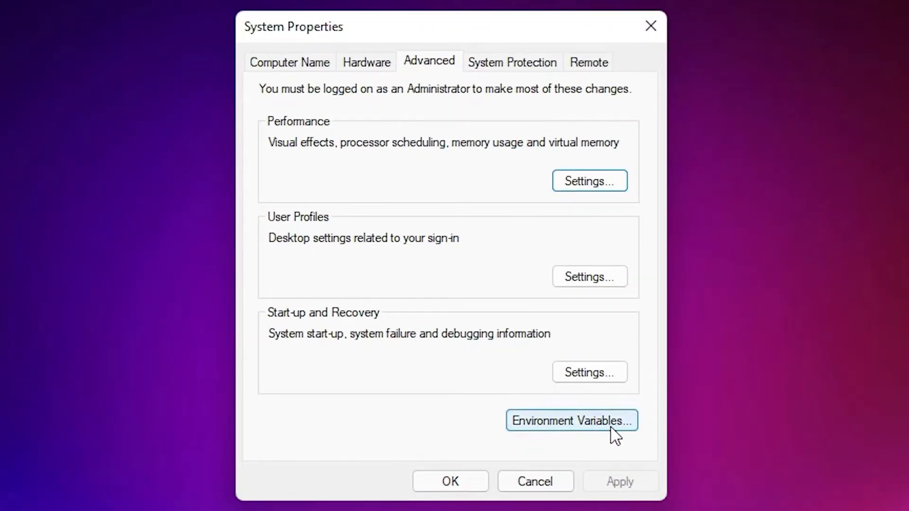
click(614, 431)
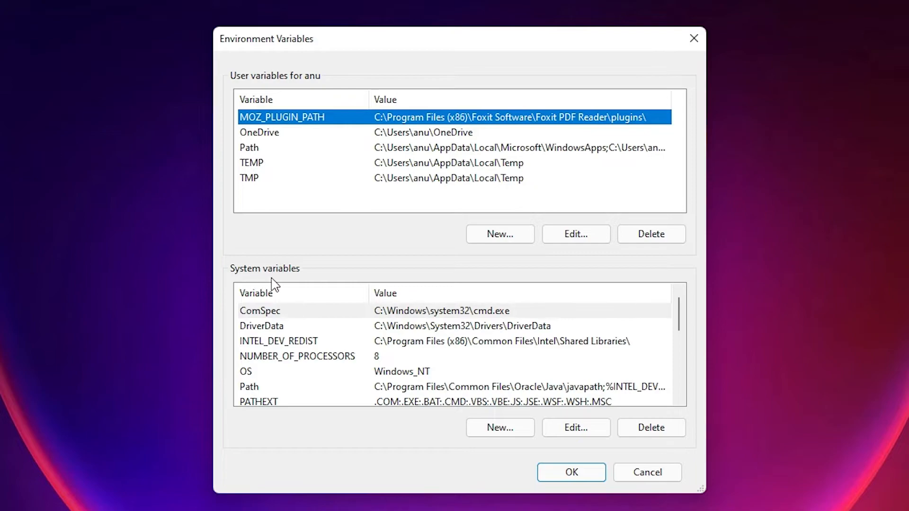
click(259, 387)
drag(677, 328, 678, 337)
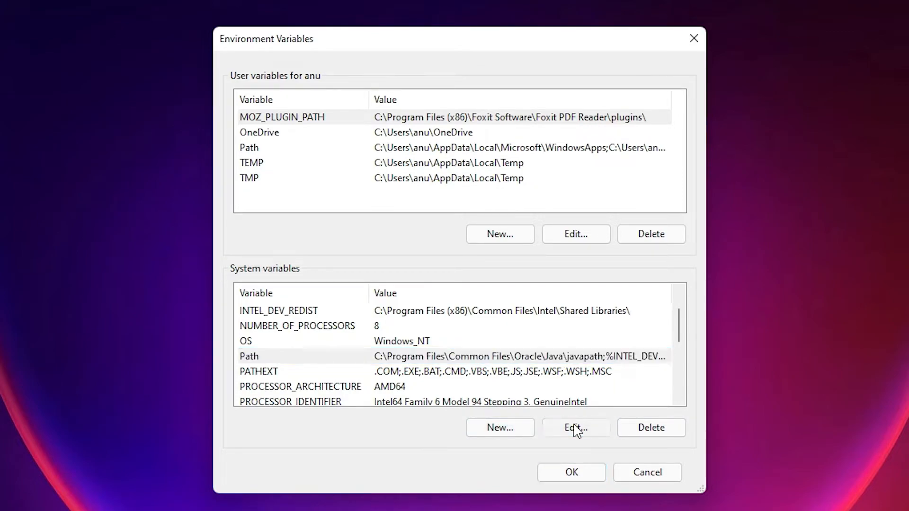
click(575, 428)
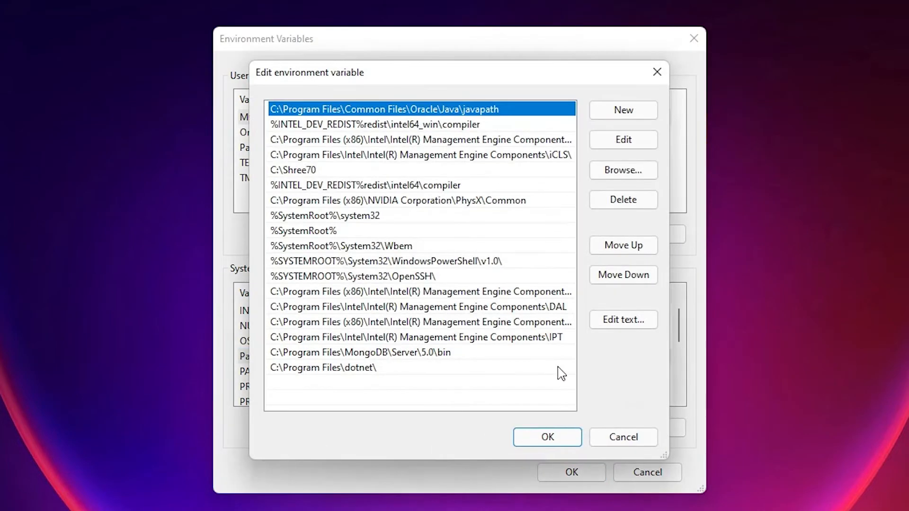
click(632, 119)
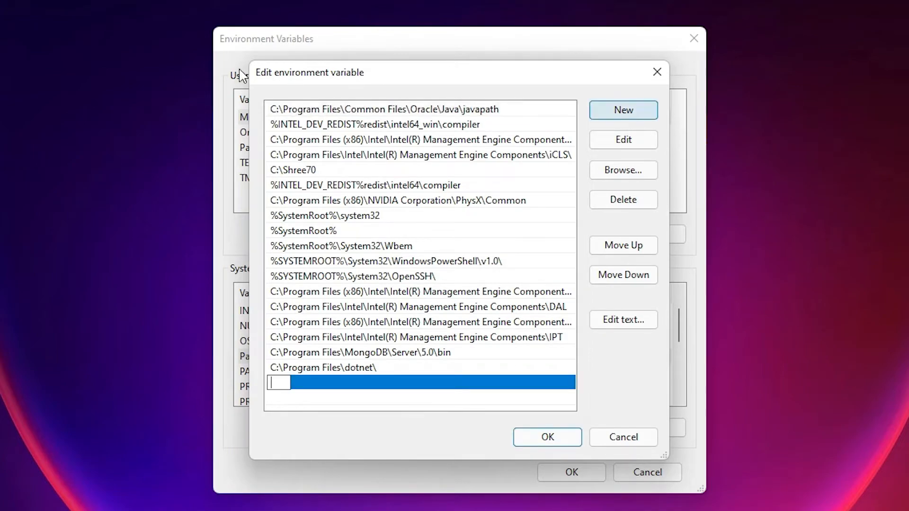
right_click(277, 382)
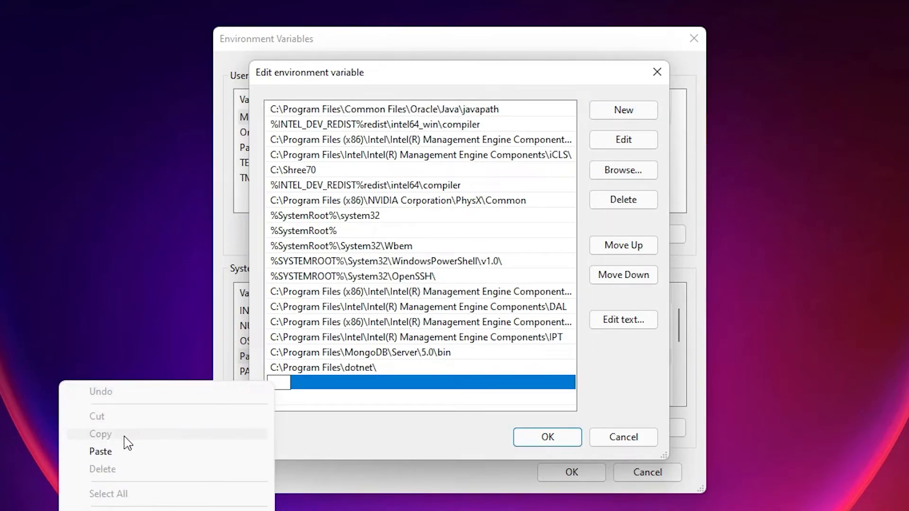
click(109, 454)
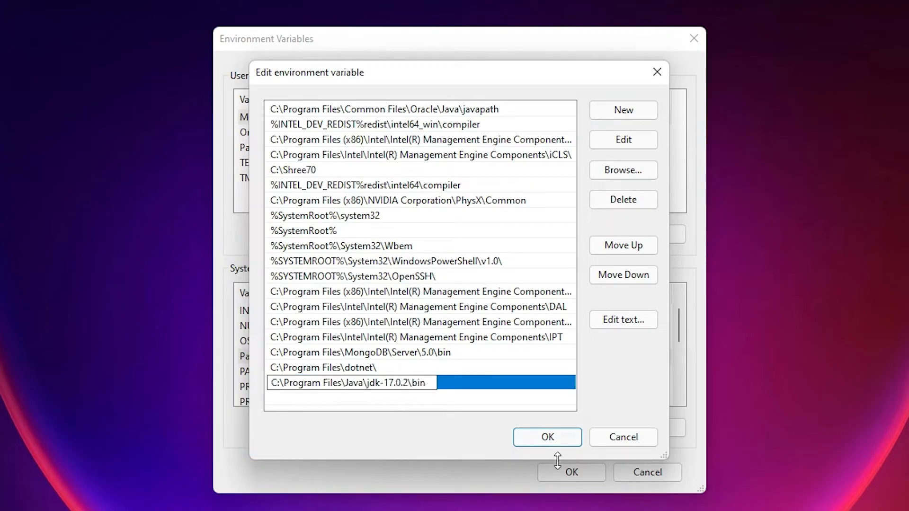
click(551, 443)
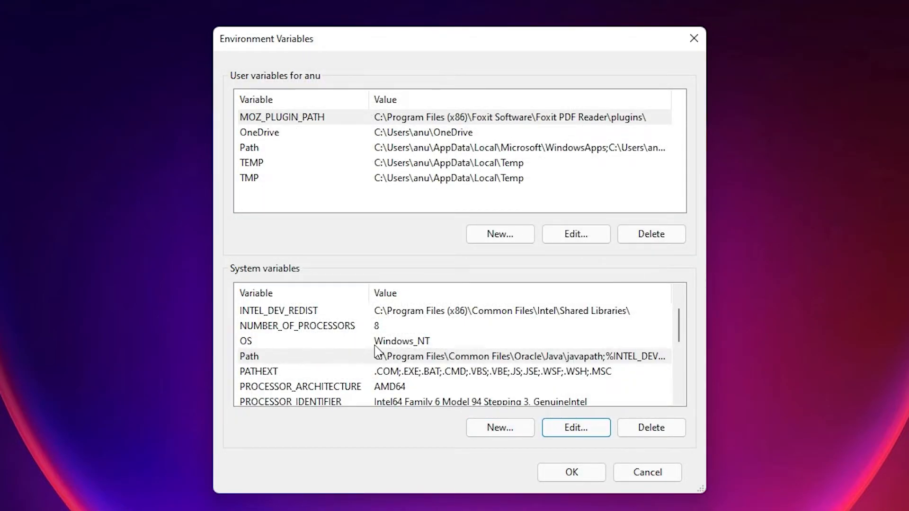
- Start a new system variable and name it JAVA_HOME
click(301, 344)
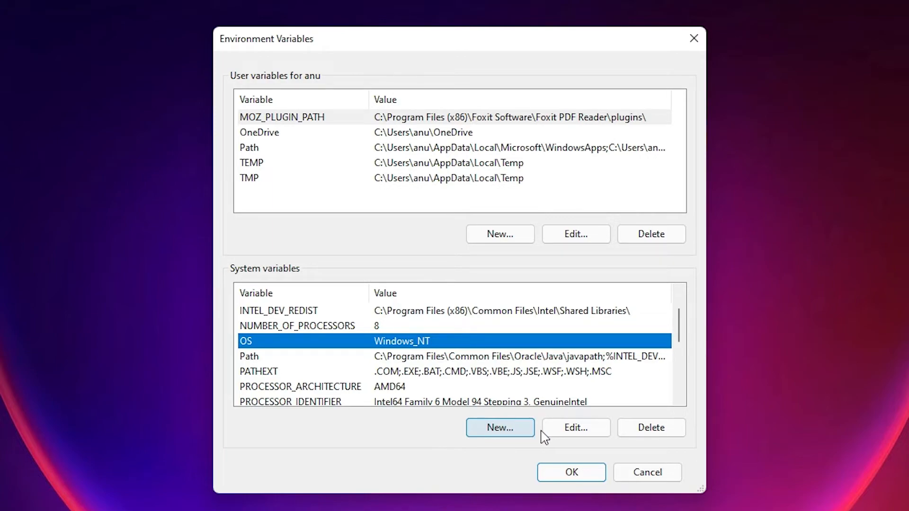
click(502, 429)
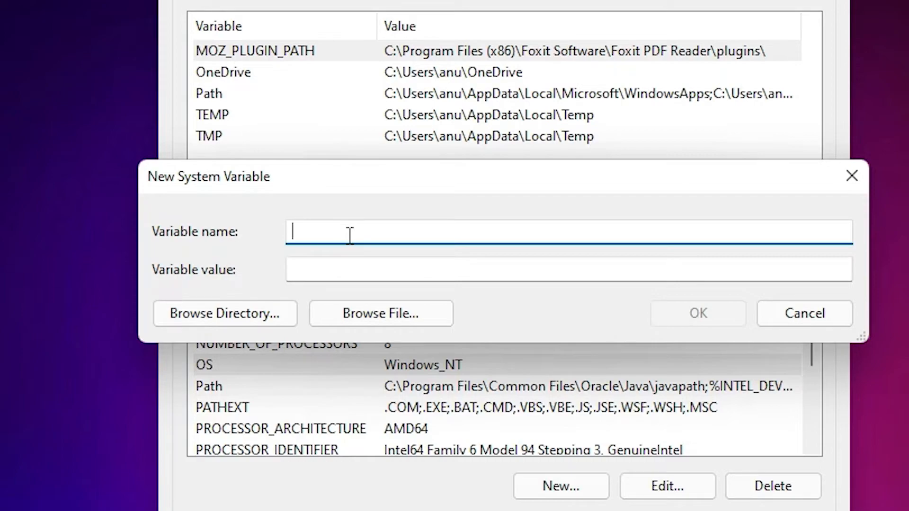
text(JAVA_HOME)
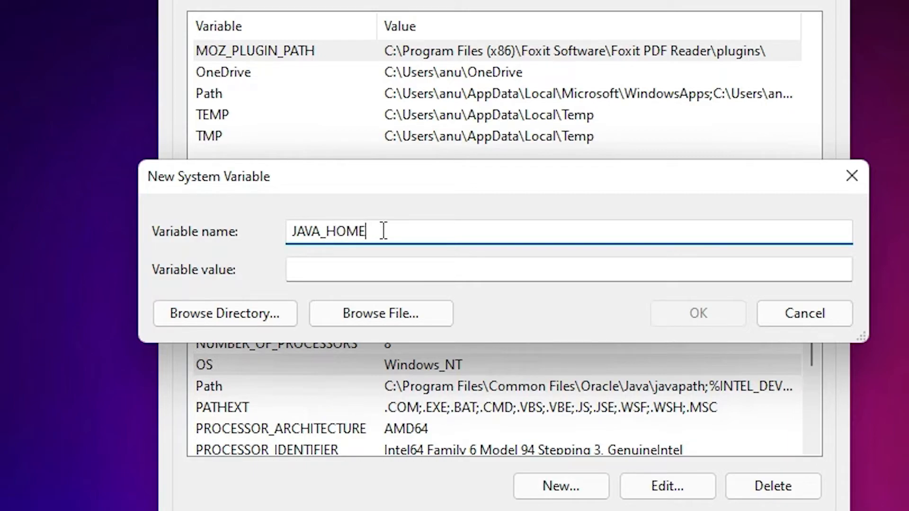
drag(382, 229, 242, 237)
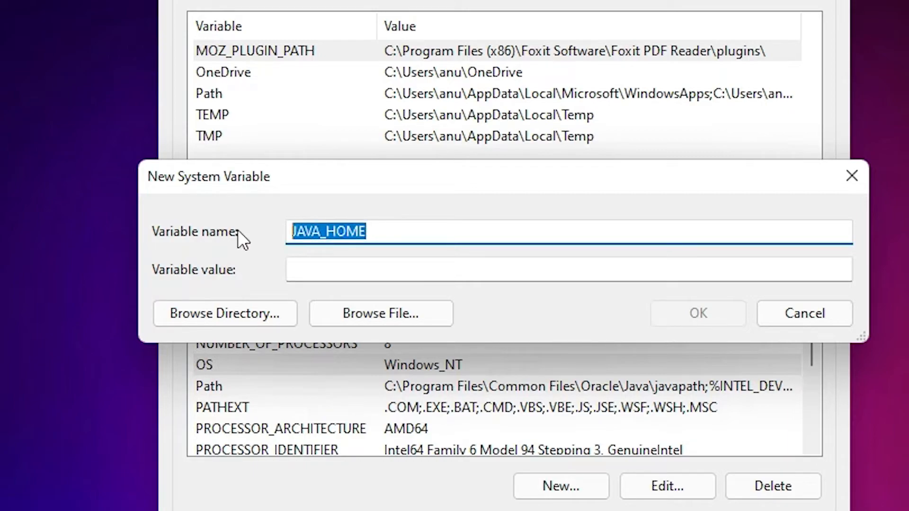
- Set the JAVA_HOME value to C:\Program Files\Java\jdk-17.0.2 and save all environment variable and system property changes
click(331, 266)
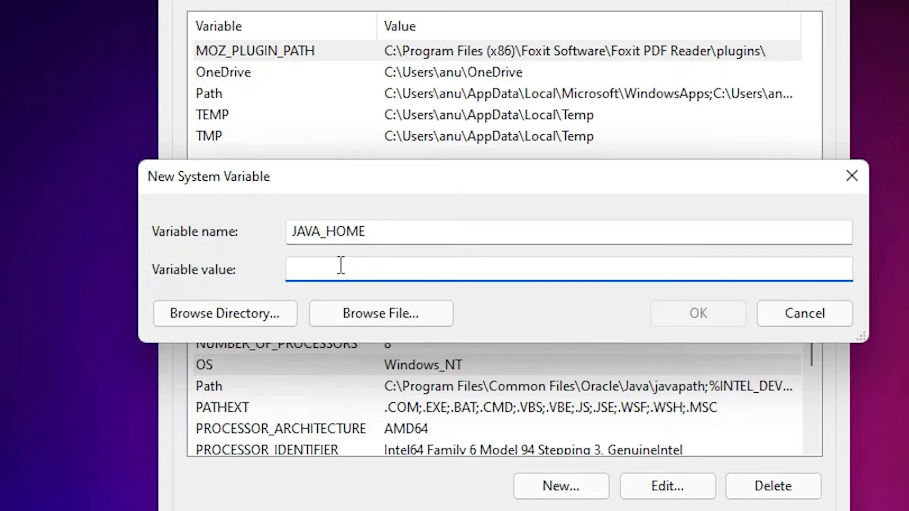
right_click(331, 264)
click(144, 366)
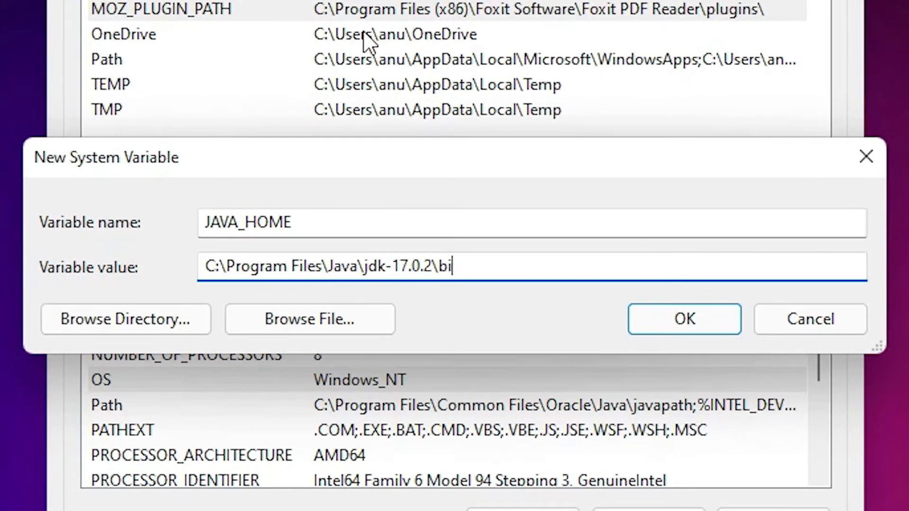
key(BackSpace)
key(BackSpace)
drag(520, 265, 198, 268)
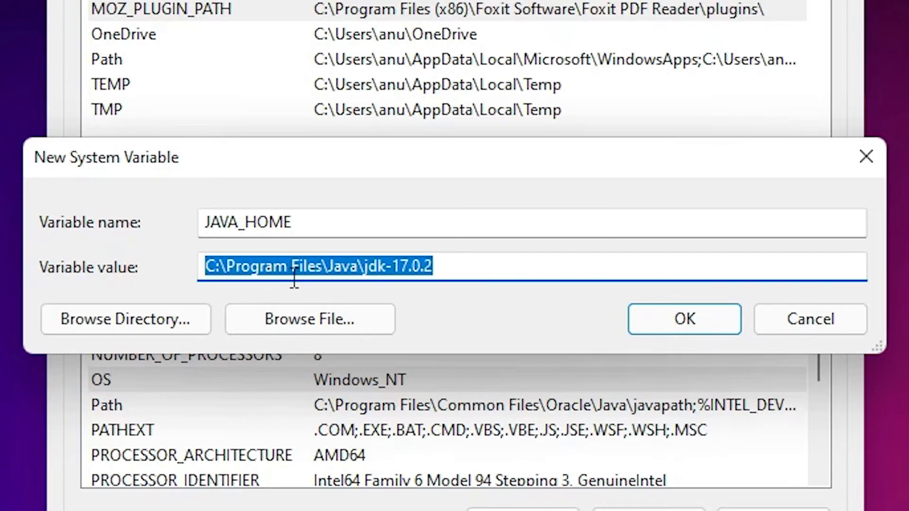
click(407, 268)
key(ctrl+a)
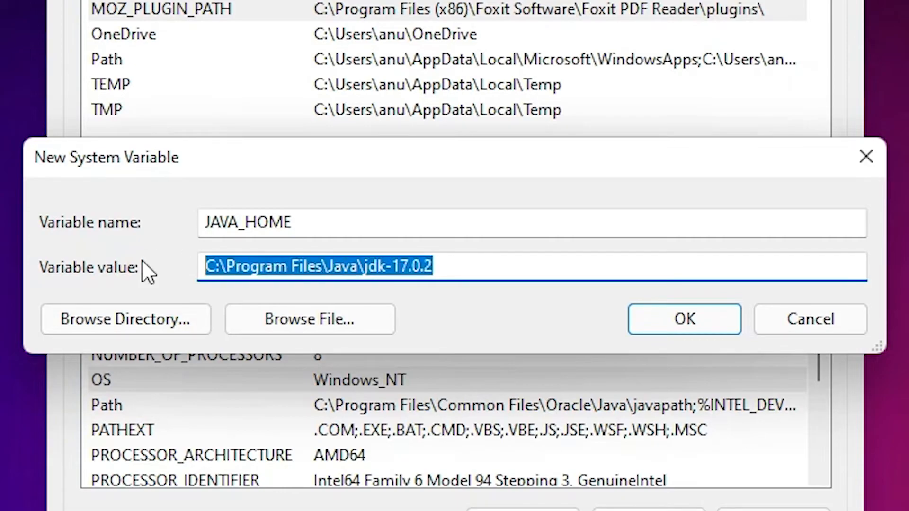
click(678, 308)
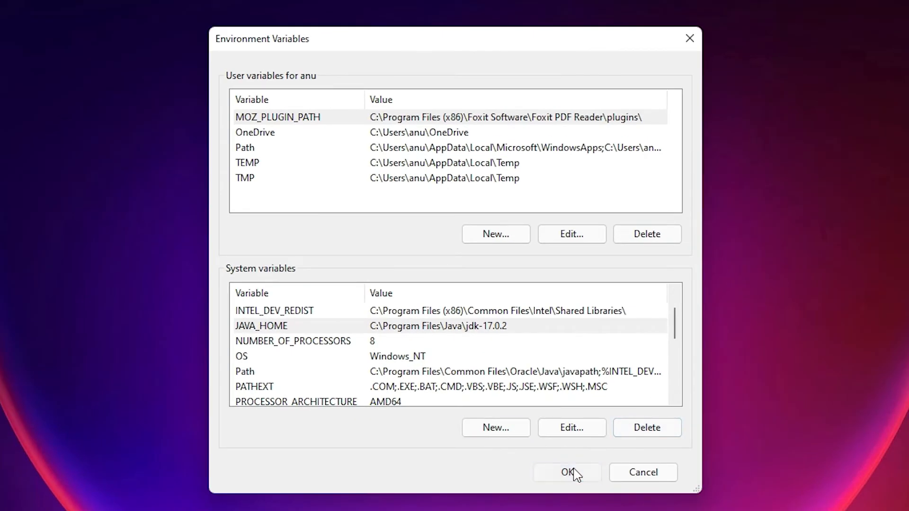
click(582, 499)
click(479, 462)
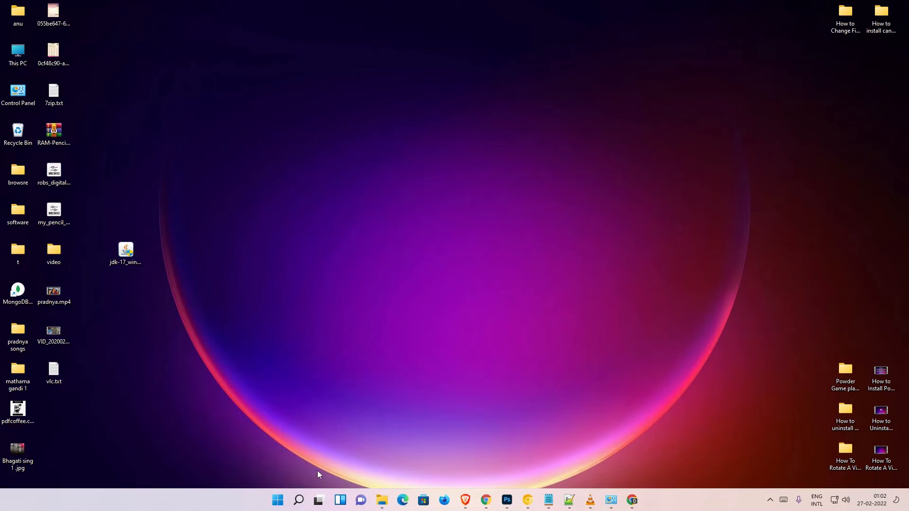
- Search Windows for "cmd" and open Command Prompt as administrator, moving its window toward the middle of the desktop
click(278, 501)
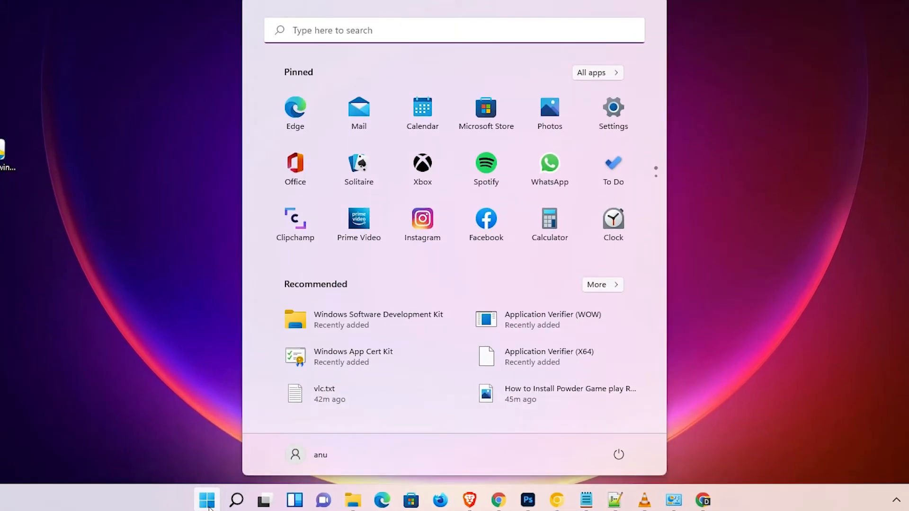
text(cmd)
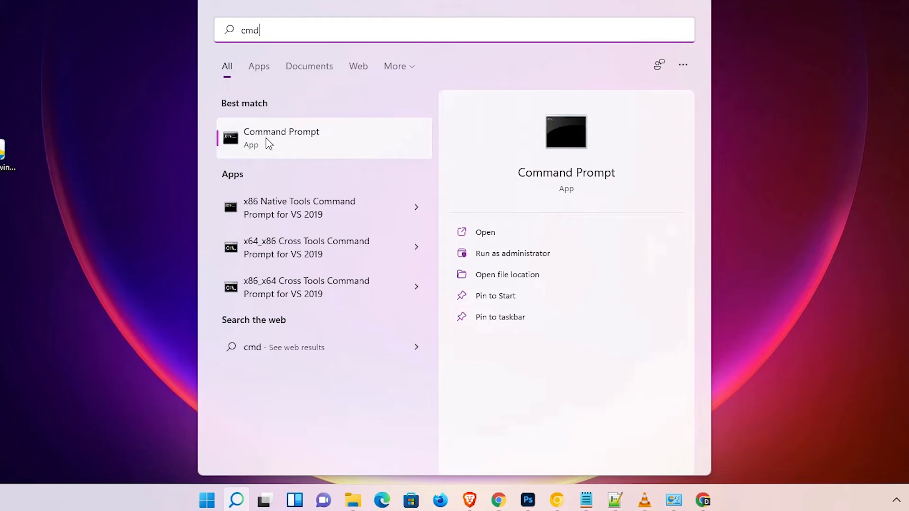
right_click(268, 143)
click(321, 156)
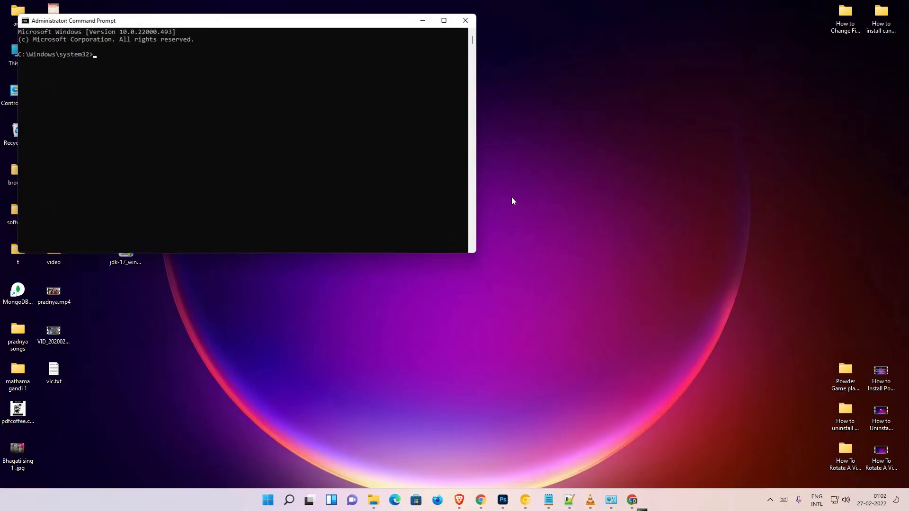
drag(326, 19, 516, 163)
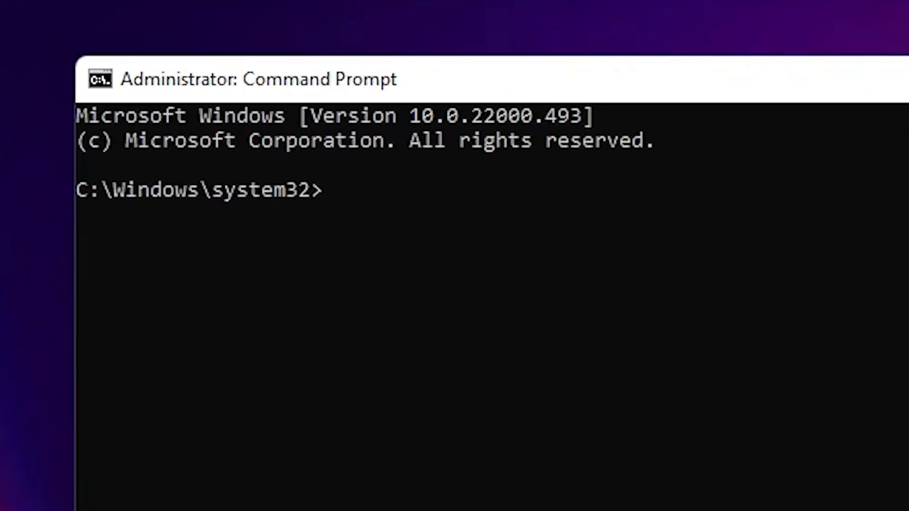
- Run java -version and check the reported Java version number
text(java -ver)
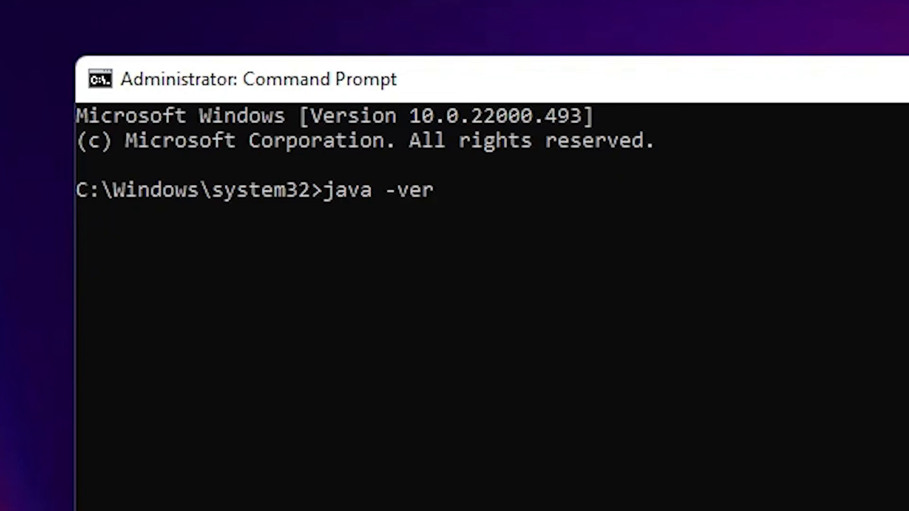
text(sion)
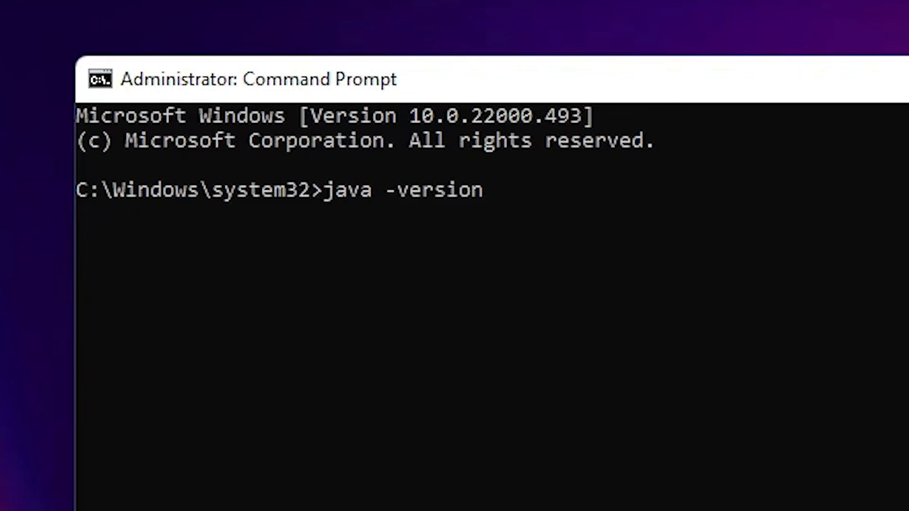
key(Return)
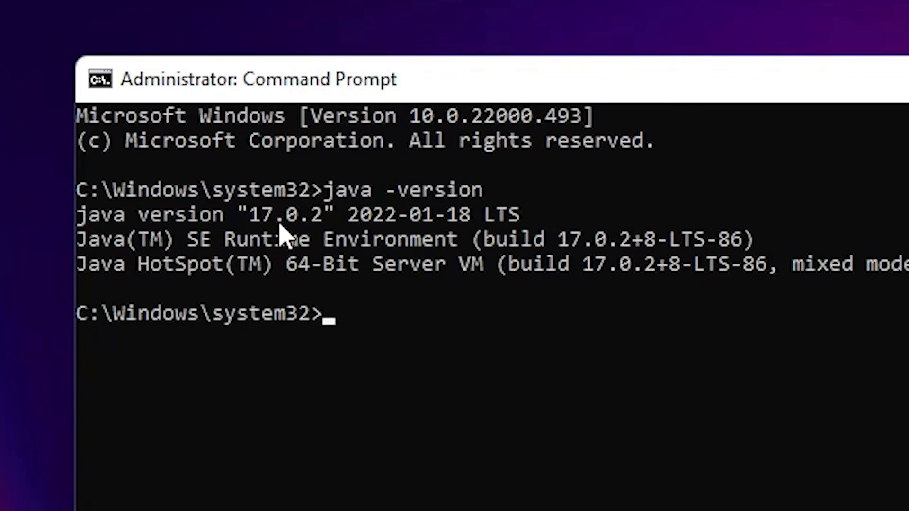
drag(238, 227, 315, 227)
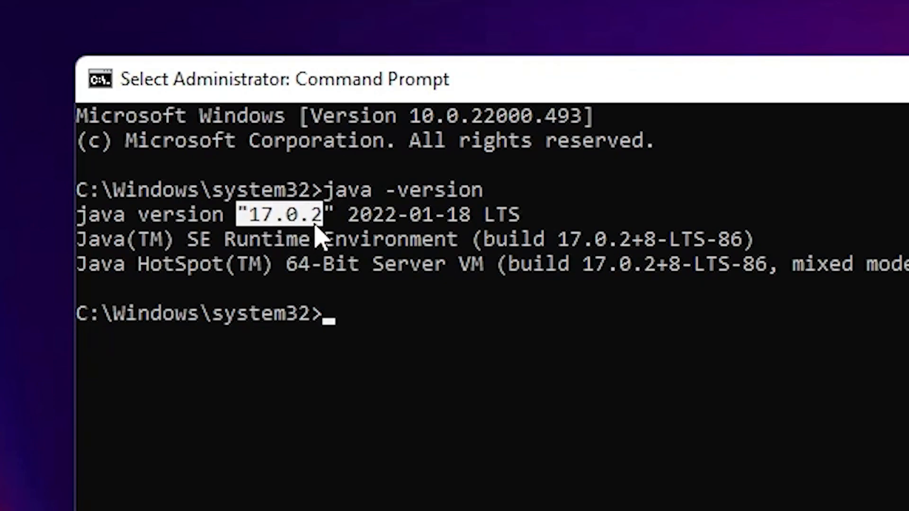
click(402, 312)
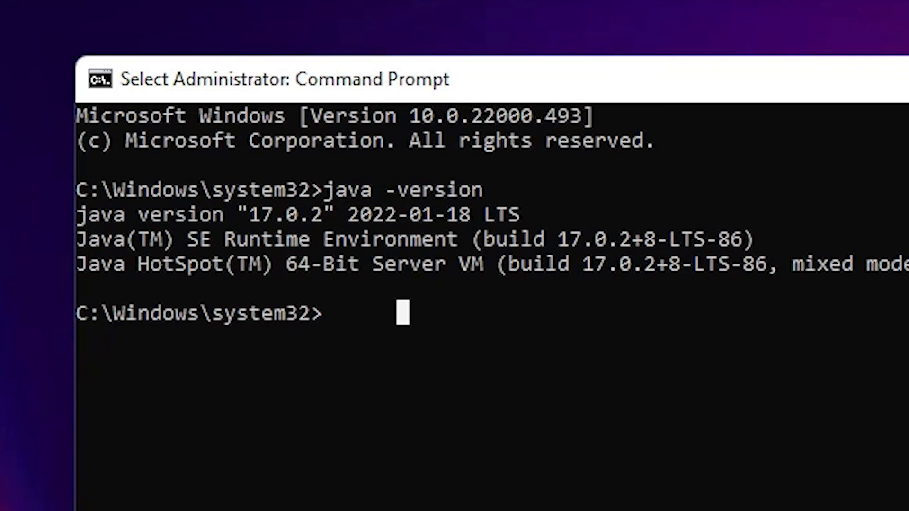